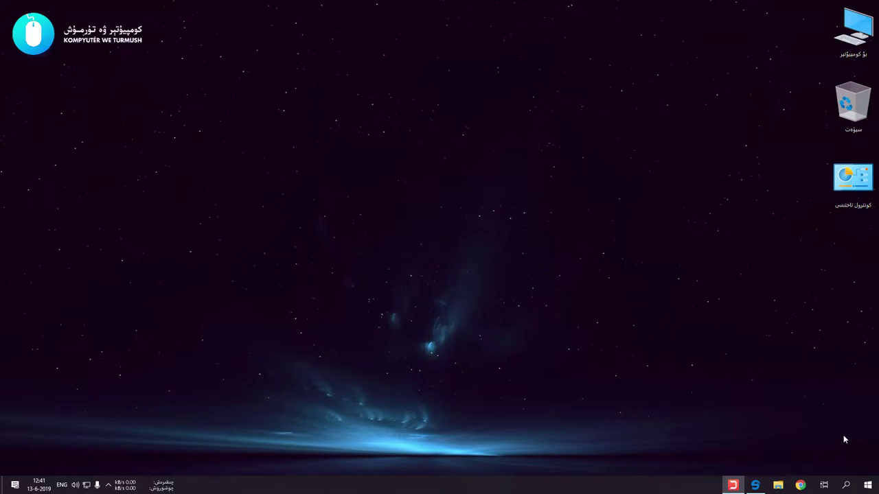
- Switch to the Edge browser and open the Format Factory details page from the Freetime website's homepage
click(755, 485)
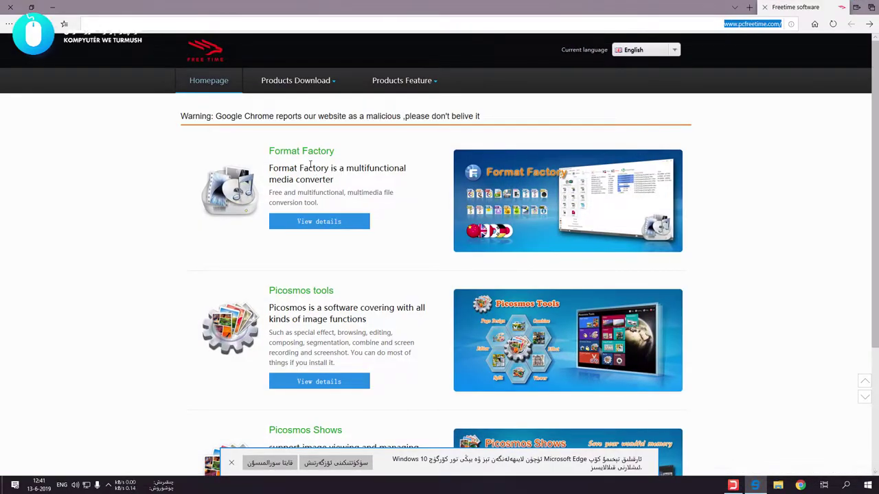
drag(337, 152, 268, 151)
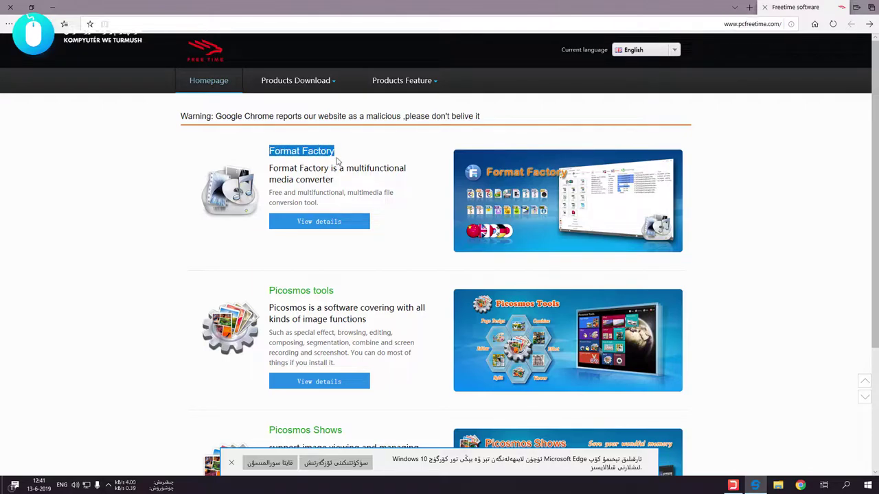
click(360, 182)
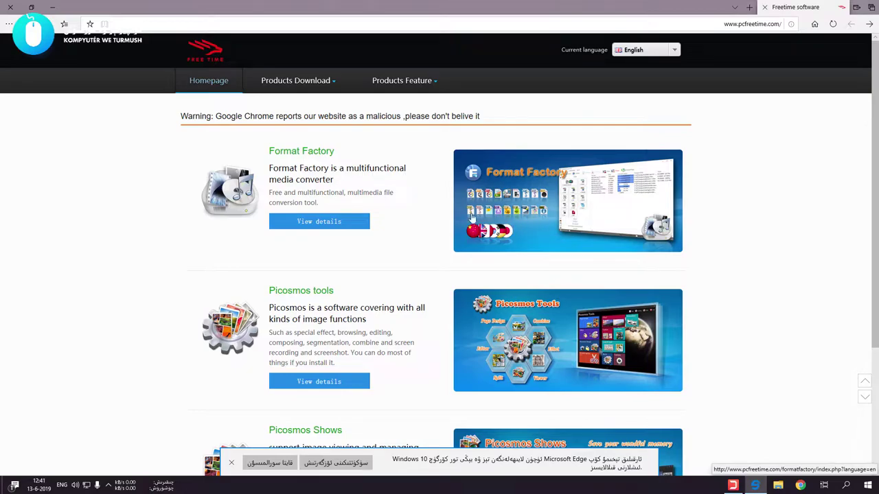
click(333, 224)
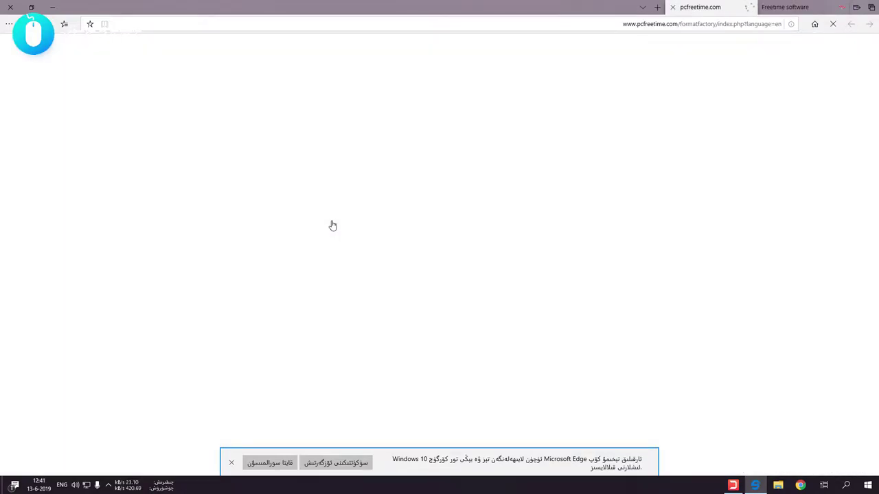
- Examine Format Factory's listed video, audio, image and disc-ripping functions and its supported operating system
scroll(352, 235, down, 2)
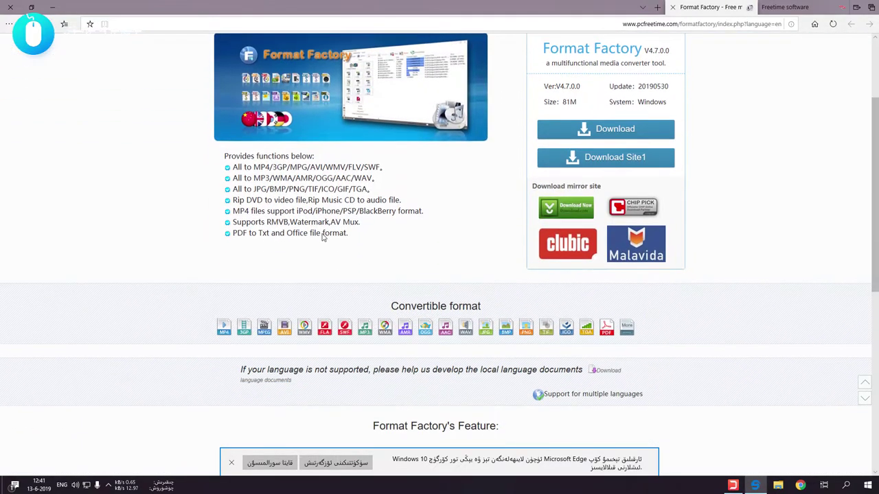
scroll(352, 235, up, 2)
drag(387, 293, 232, 294)
drag(377, 306, 251, 315)
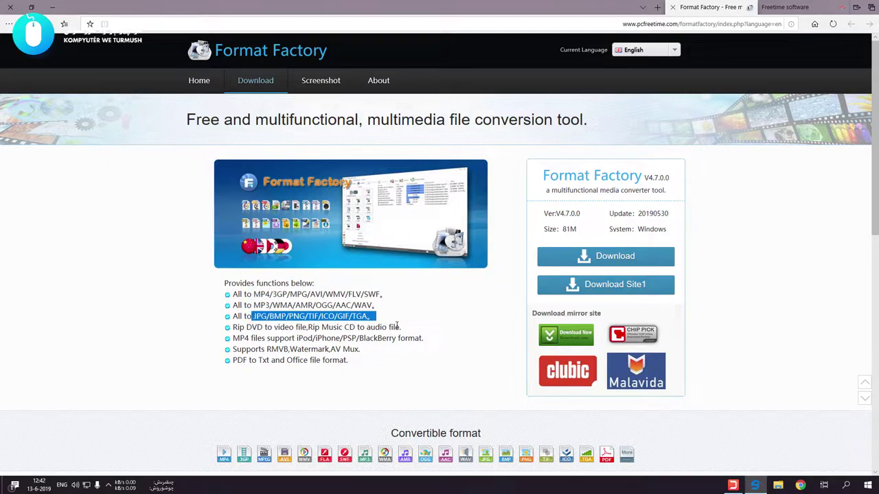
drag(401, 328, 260, 327)
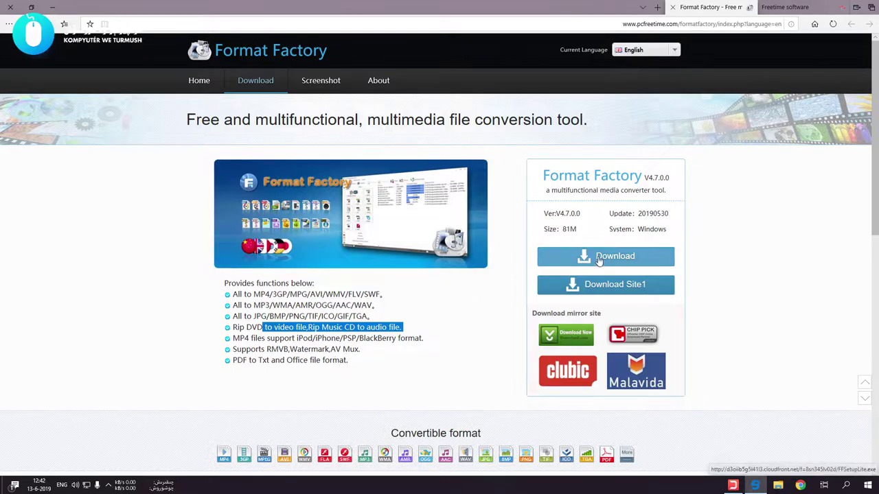
drag(665, 229, 637, 228)
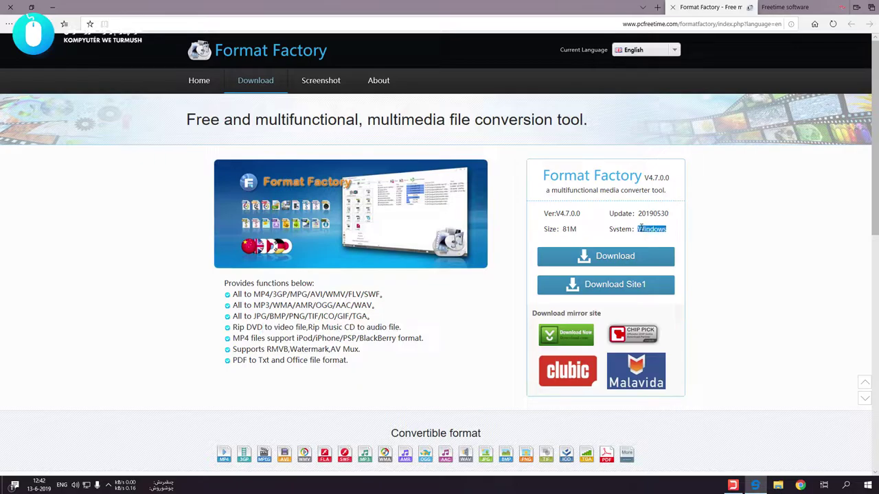
- Download the Format Factory installer FFSetupLite.exe, saving it to the desktop, and minimize the browser
click(596, 259)
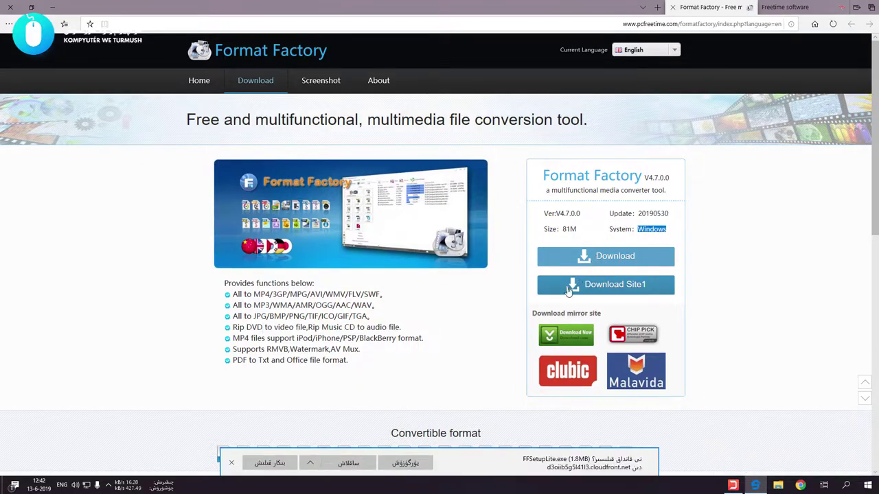
click(319, 466)
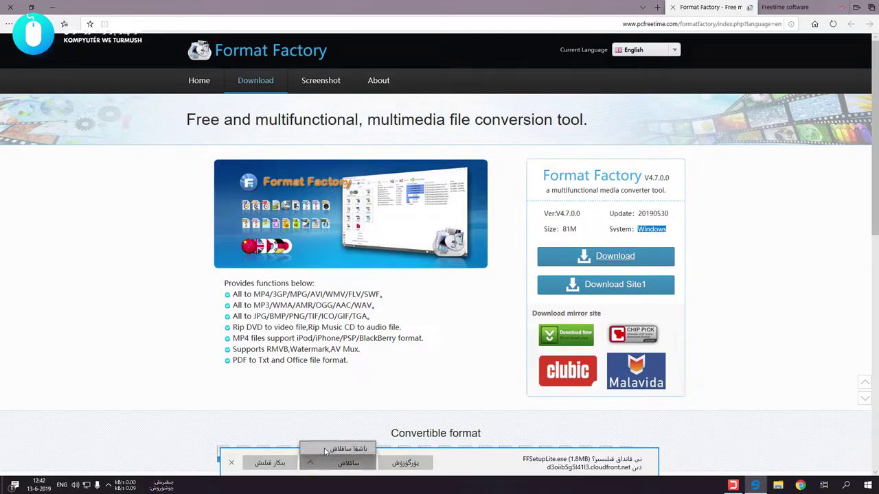
click(325, 449)
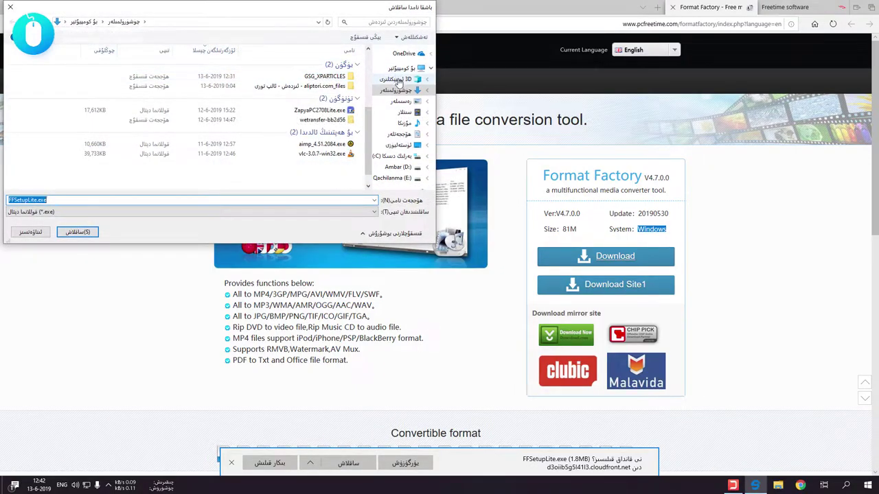
scroll(406, 72, up, 3)
click(405, 72)
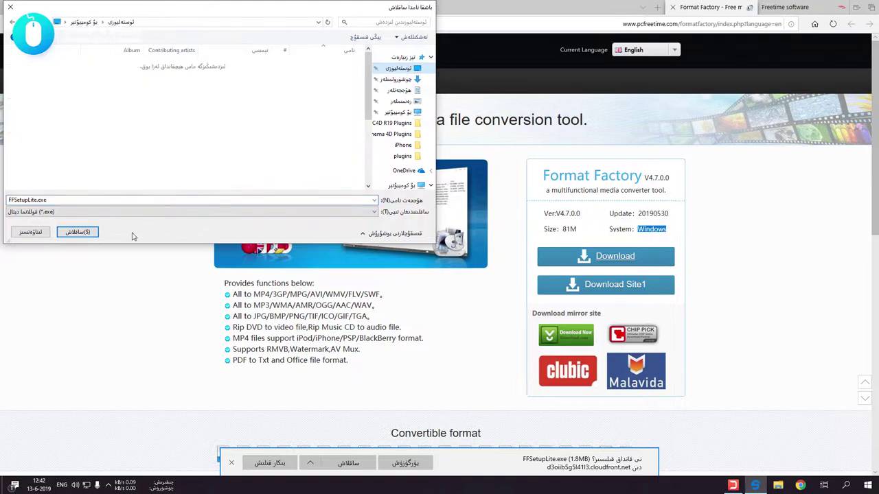
click(87, 234)
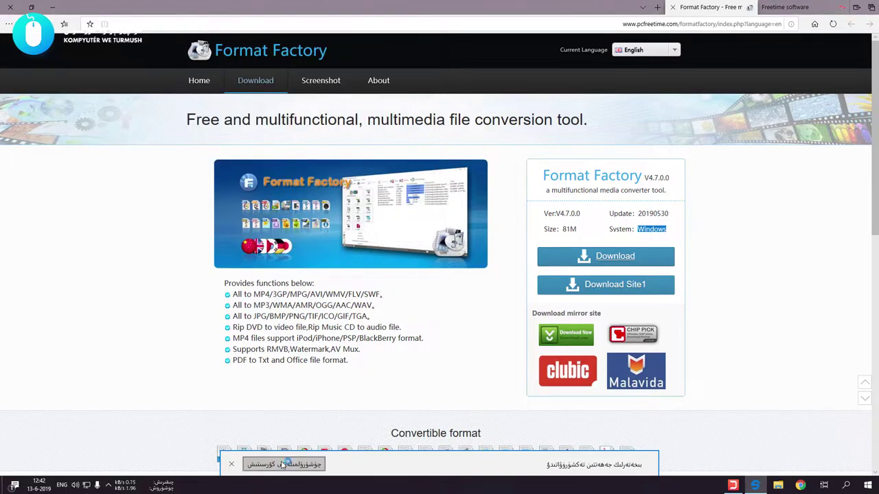
key(ctrl+j)
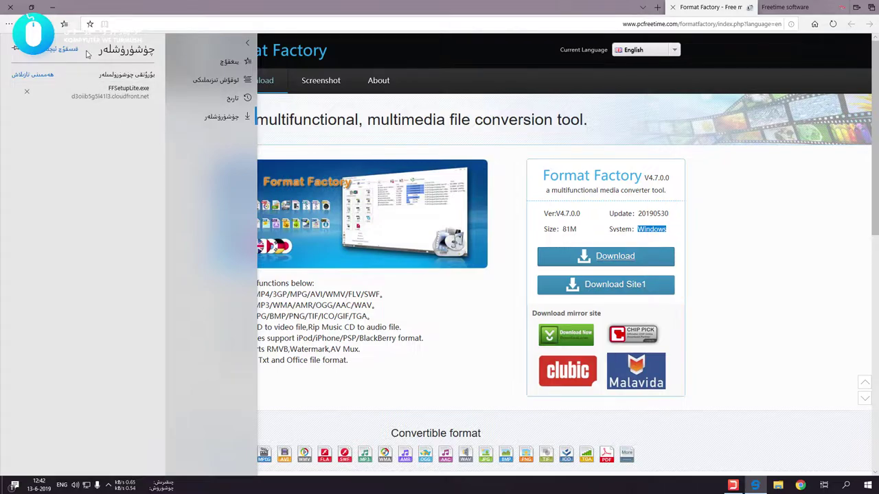
click(53, 7)
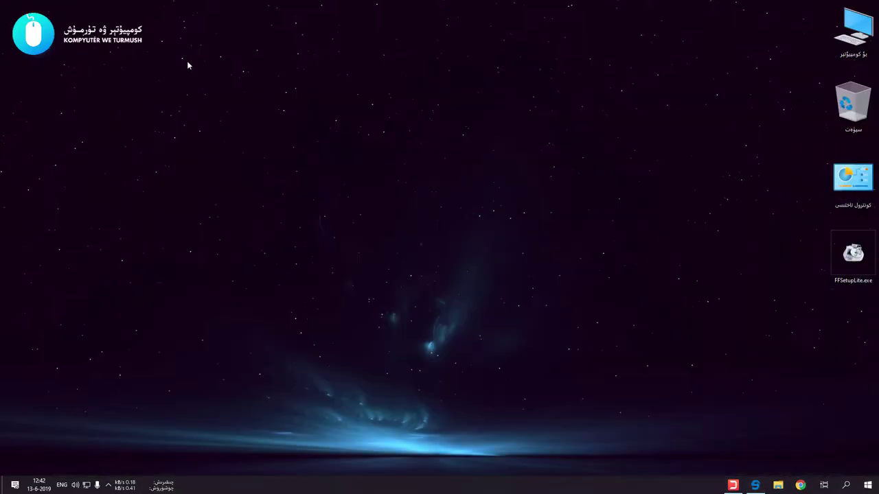
- Run FFSetupLite.exe past the SmartScreen prompt and install Format Factory, accepting its license agreement and declining Avast Free Antivirus
double_click(852, 248)
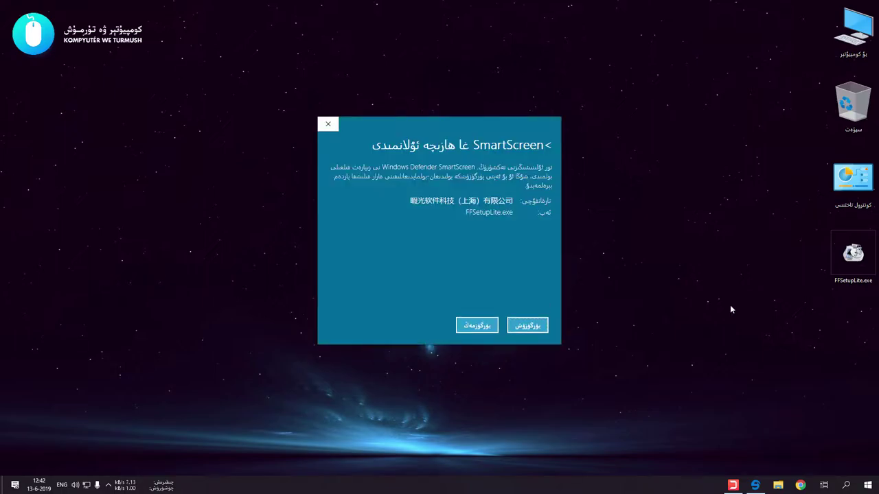
click(536, 329)
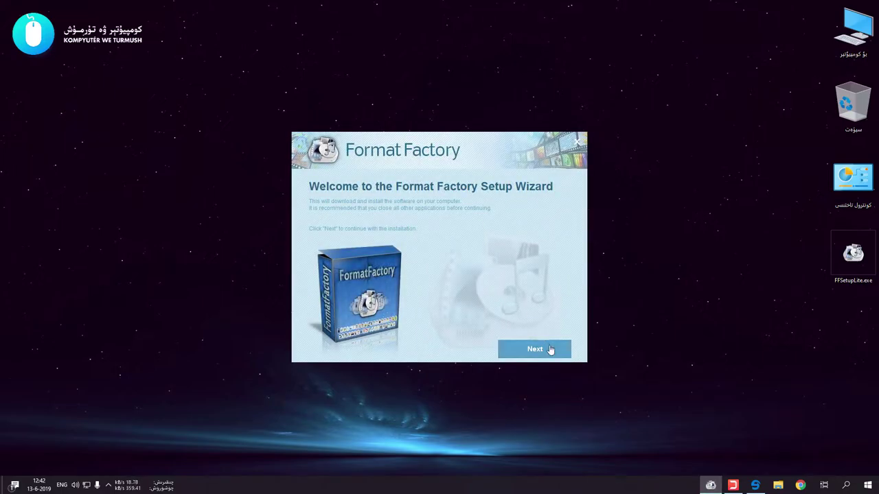
click(549, 351)
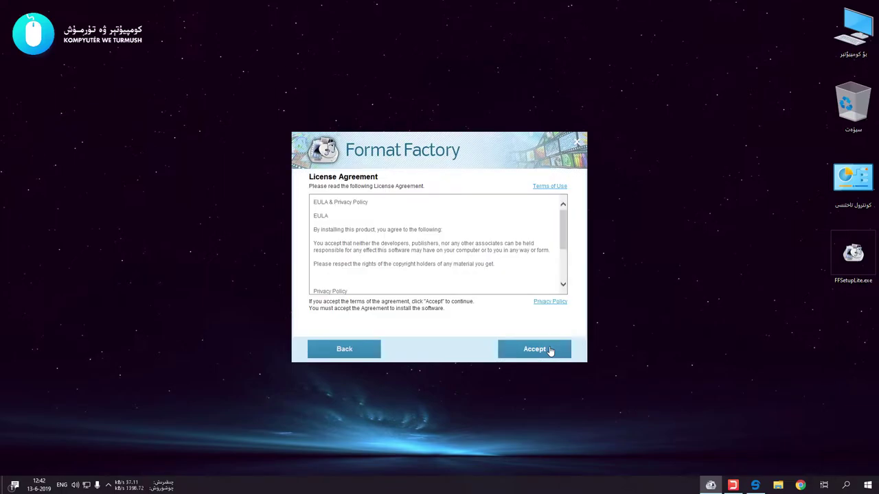
click(548, 352)
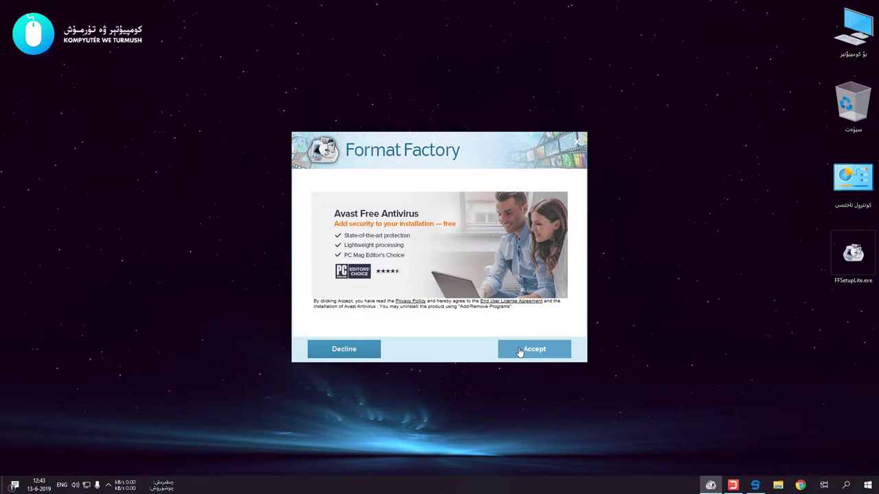
click(349, 351)
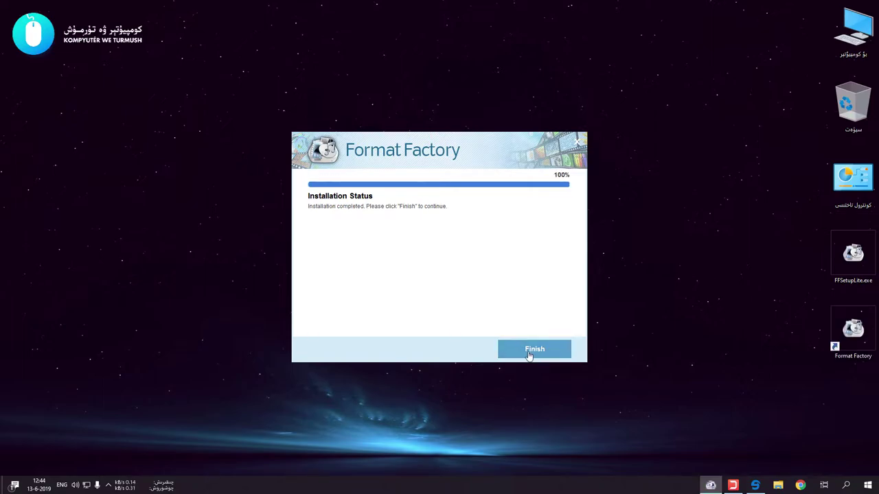
click(534, 351)
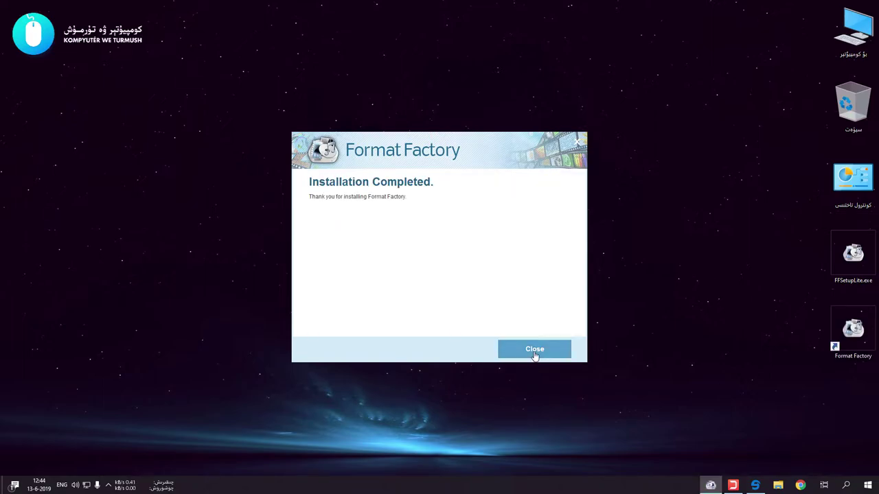
click(535, 350)
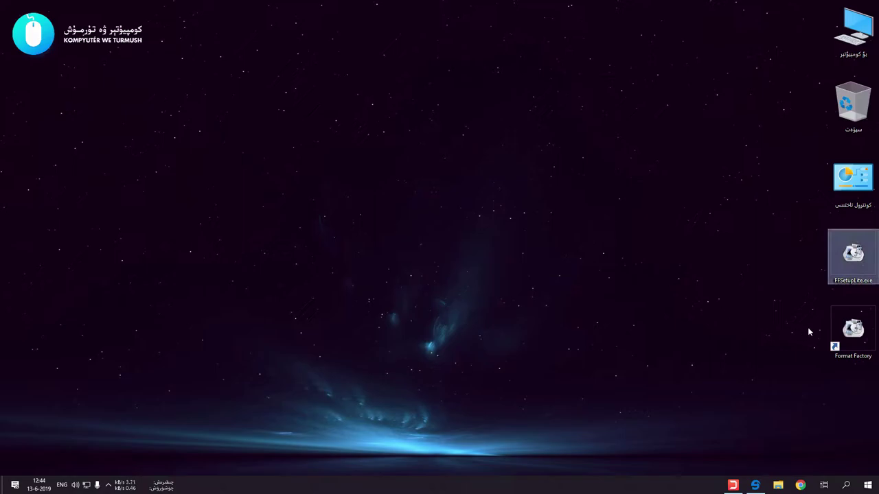
- Launch Format Factory from the desktop and opt out of installing Picosmos Tools
double_click(858, 328)
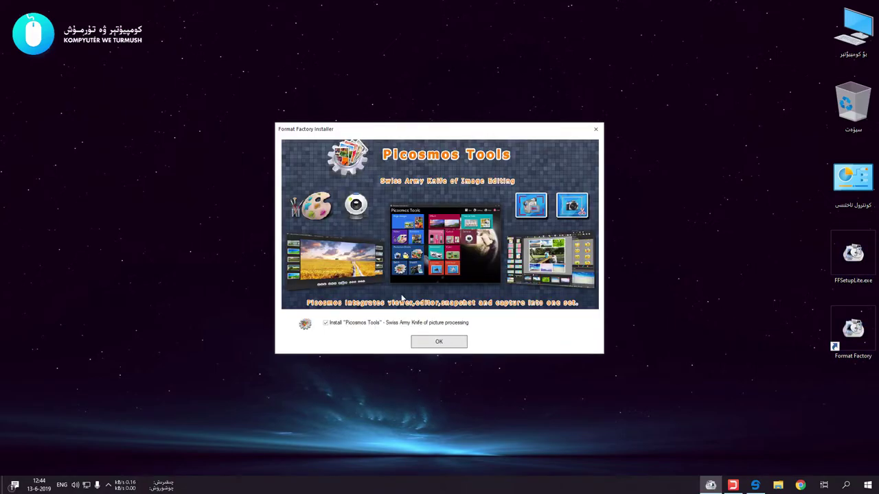
click(326, 324)
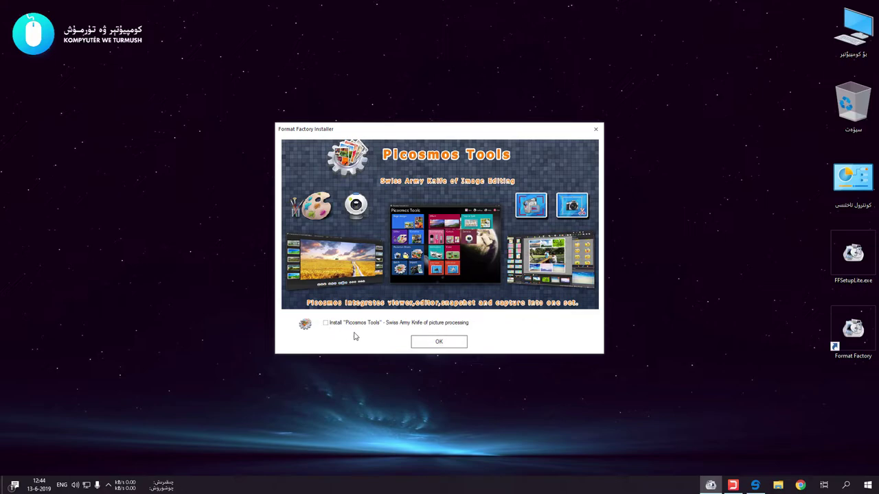
click(444, 342)
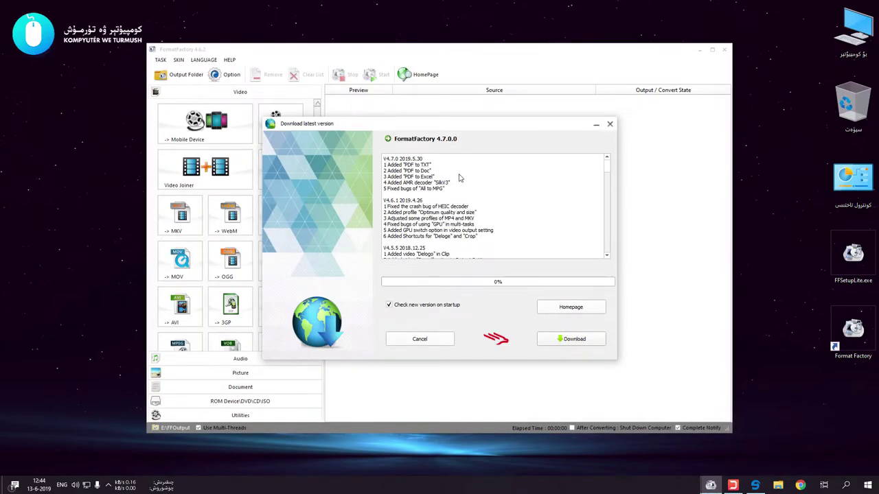
- Look through the version history and download the FormatFactory 4.7.0.0 update
drag(608, 171, 600, 284)
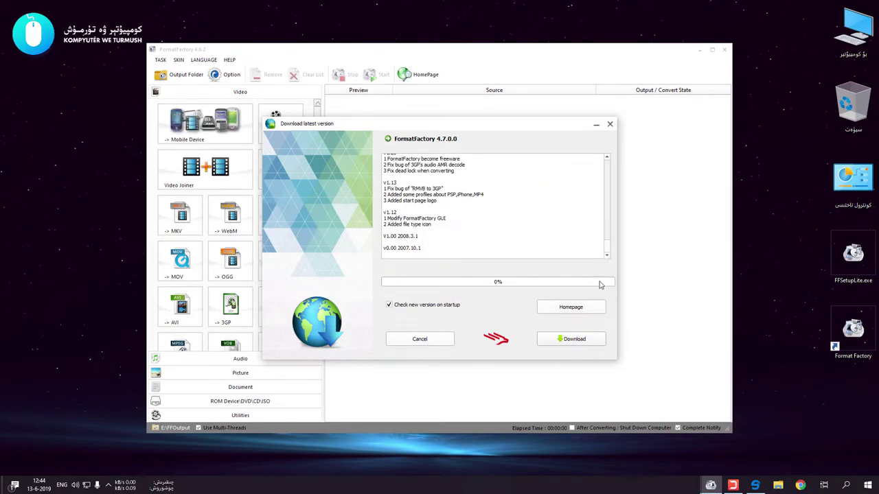
click(575, 342)
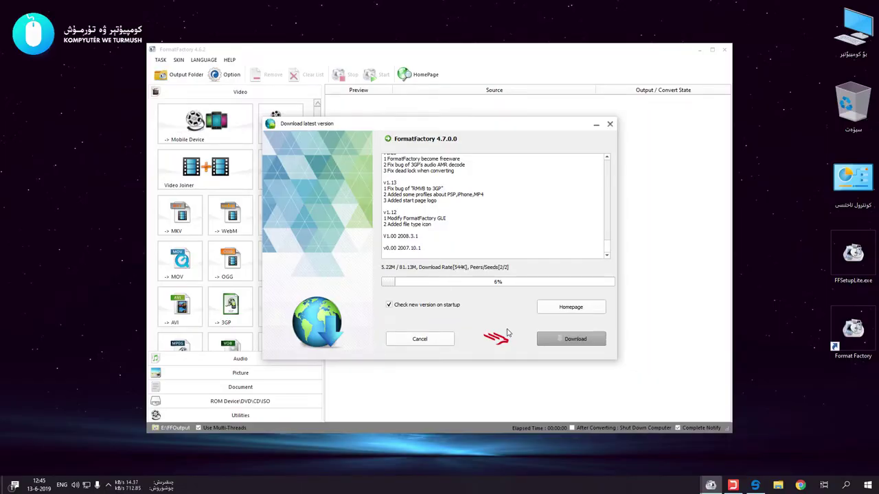
scroll(521, 204, up, 15)
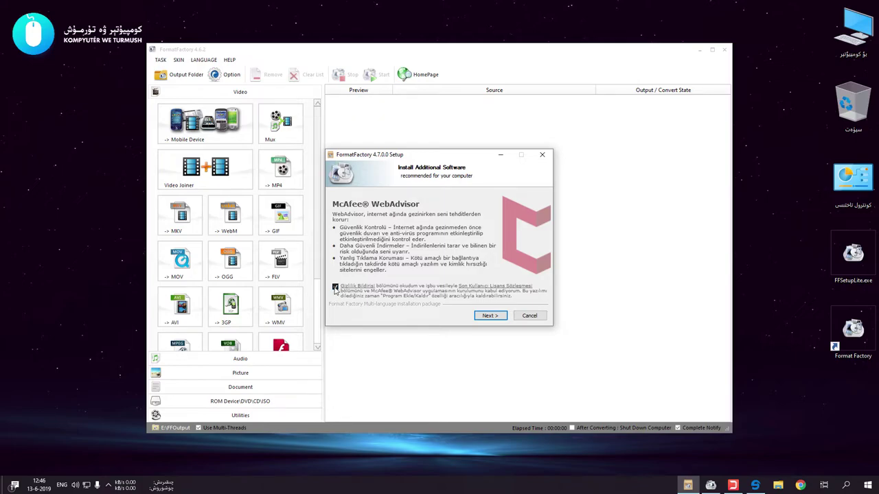
- Install FormatFactory 4.7.0.0 in C:\Program Files (x86)\FormatFactory and finish with the Picosmos Tools offer
click(488, 316)
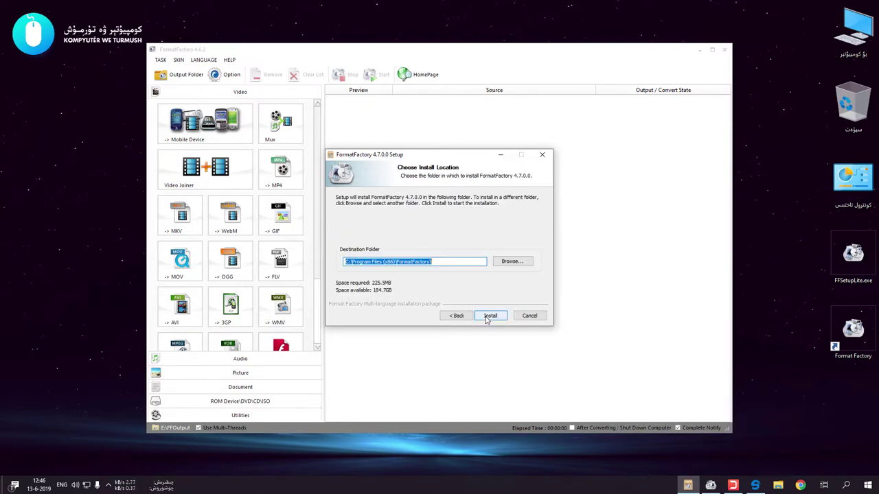
click(489, 316)
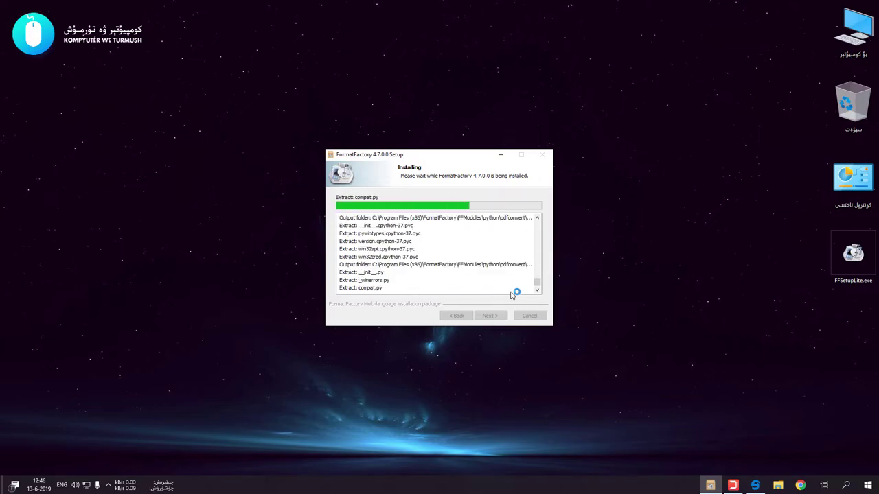
click(490, 316)
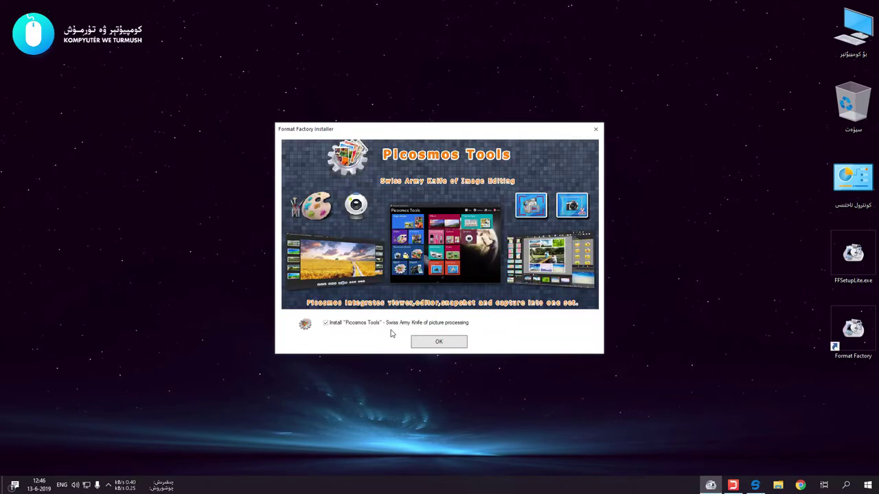
click(427, 342)
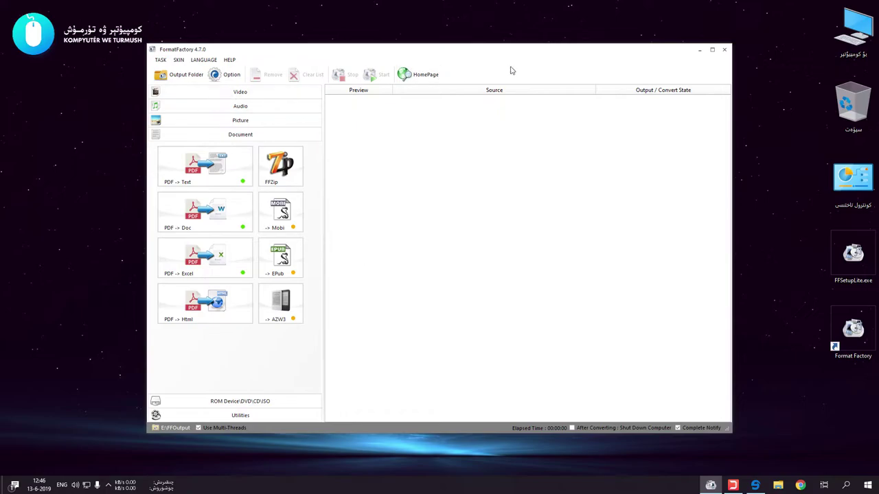
- Switch the interface language to Chinese-Uyghurche from the list of additional languages
drag(534, 55, 542, 49)
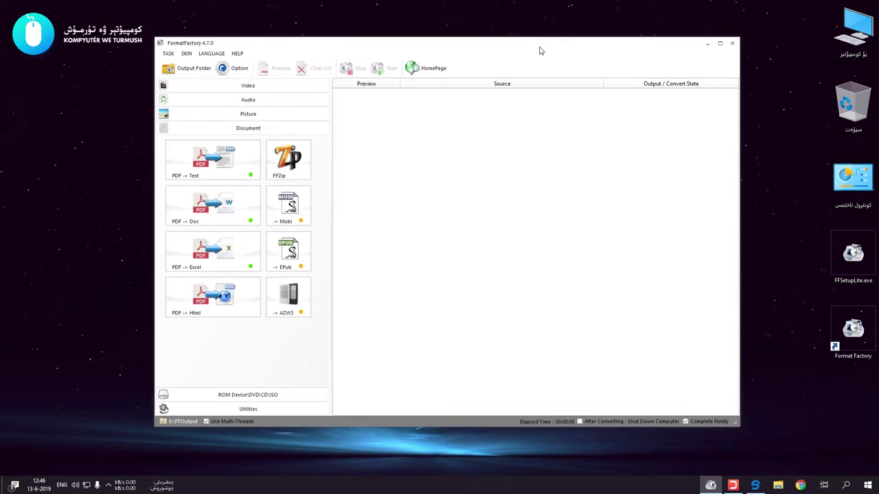
click(214, 56)
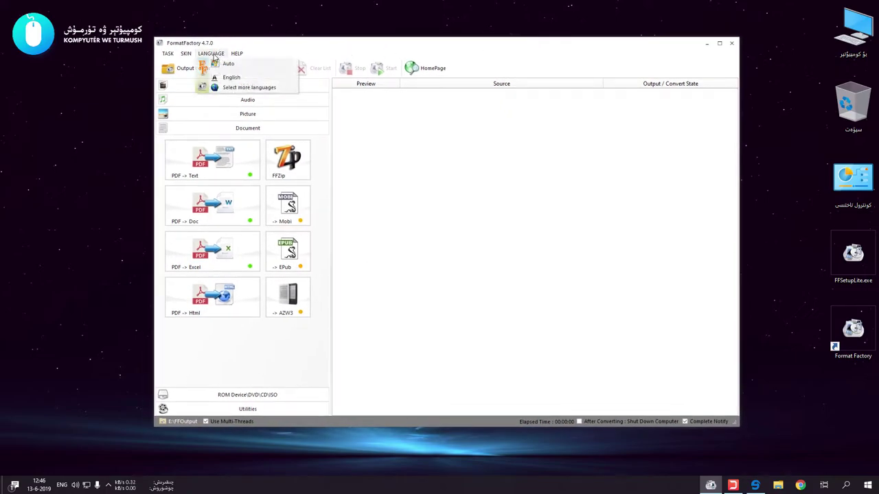
click(254, 88)
drag(481, 170, 473, 201)
click(380, 235)
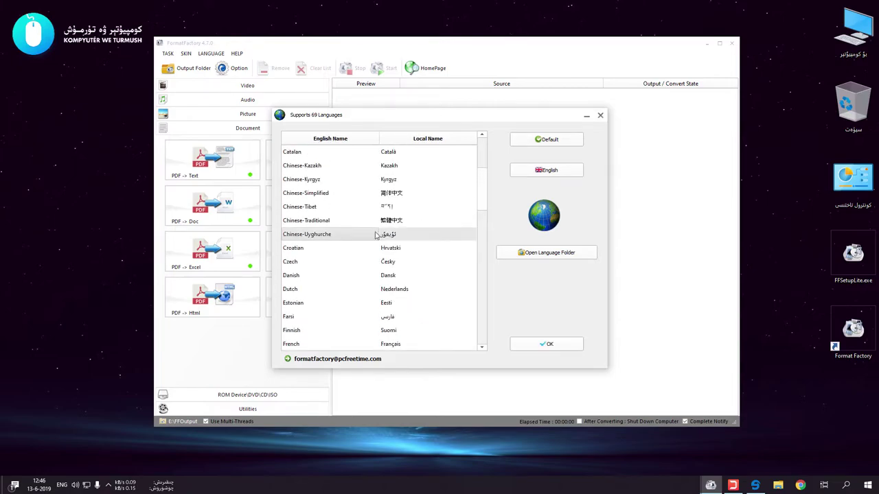
click(546, 344)
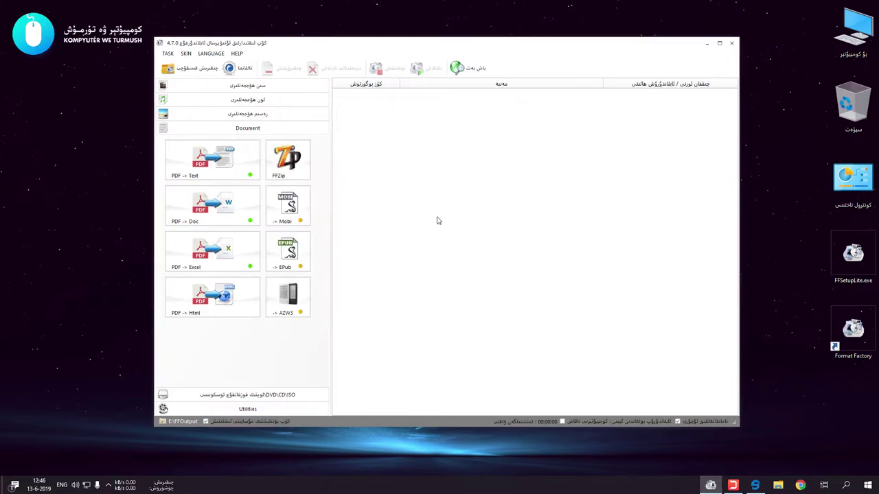
- Examine the general and advanced pages of the program options and dismiss them without saving
click(185, 53)
click(185, 53)
click(168, 53)
click(195, 119)
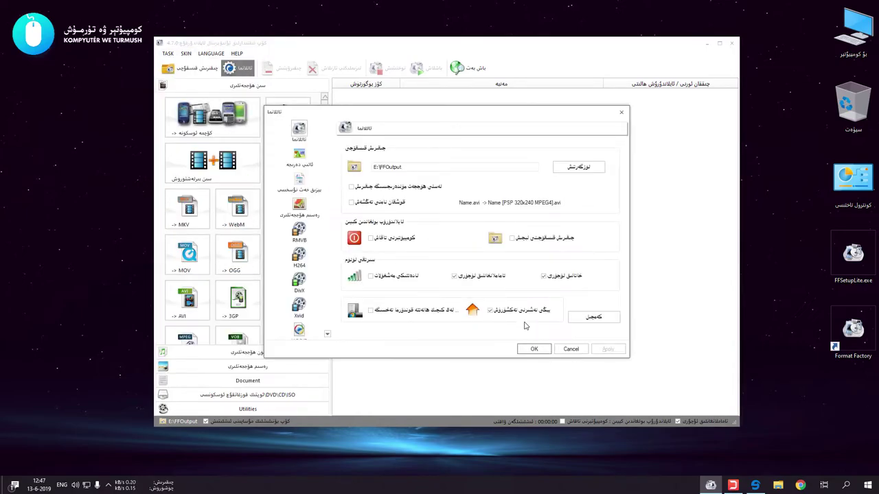
click(310, 158)
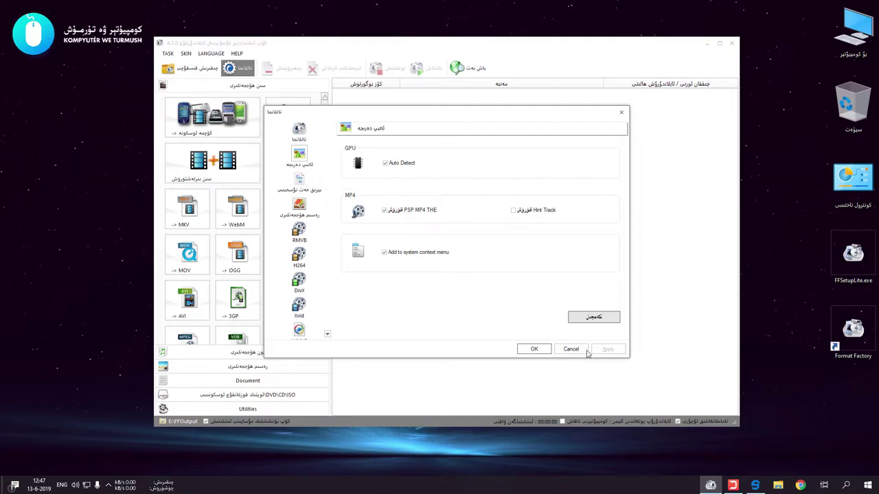
click(585, 350)
- Examine the subtitle font, picture, RMVB, H264, DivX and Xvid option pages and cancel out of the options
click(240, 69)
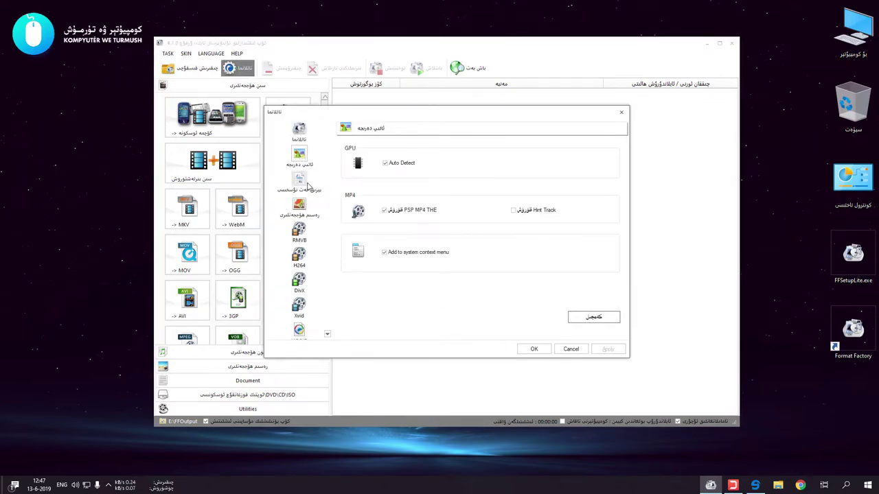
click(300, 181)
click(299, 204)
click(299, 234)
click(299, 258)
click(299, 281)
click(299, 307)
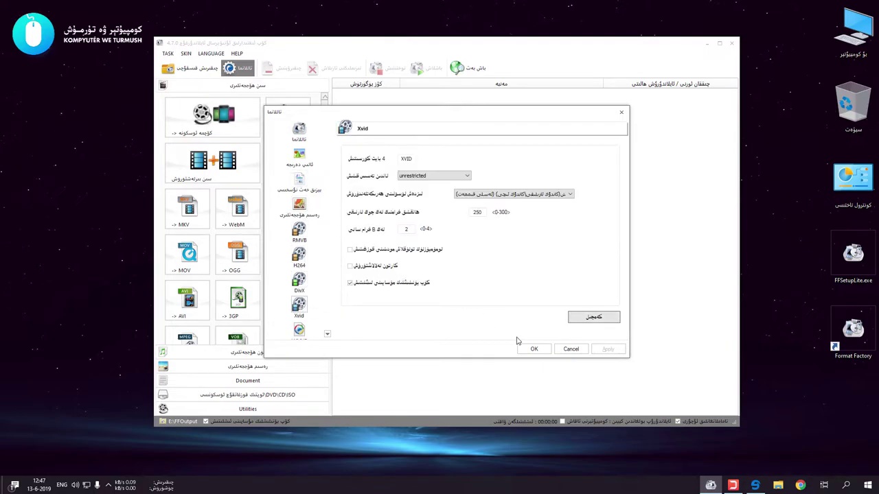
click(569, 351)
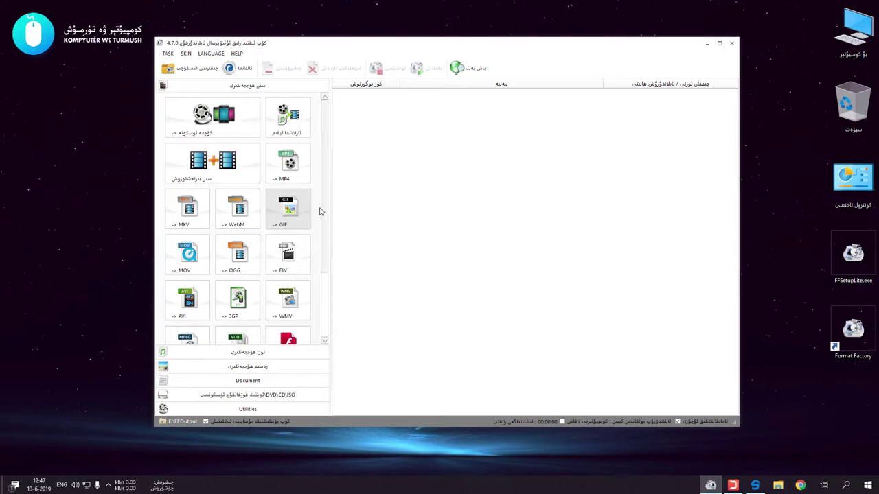
- Examine the video formats, the MP4 conversion's output quality profiles and its source file picker, and close the conversion without adding a file
scroll(327, 275, down, 2)
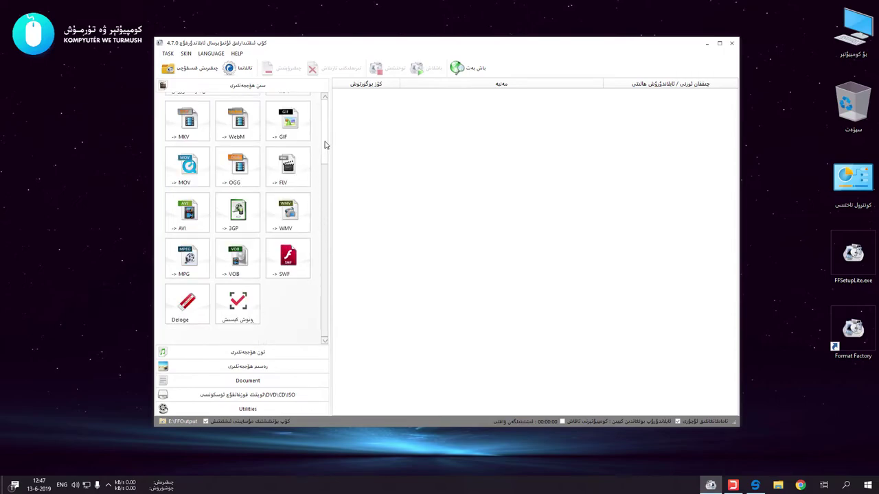
scroll(325, 145, up, 2)
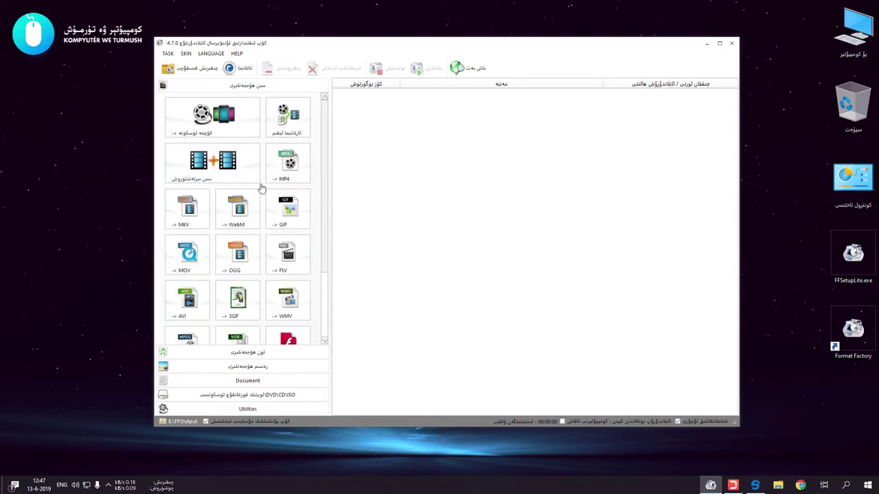
click(288, 162)
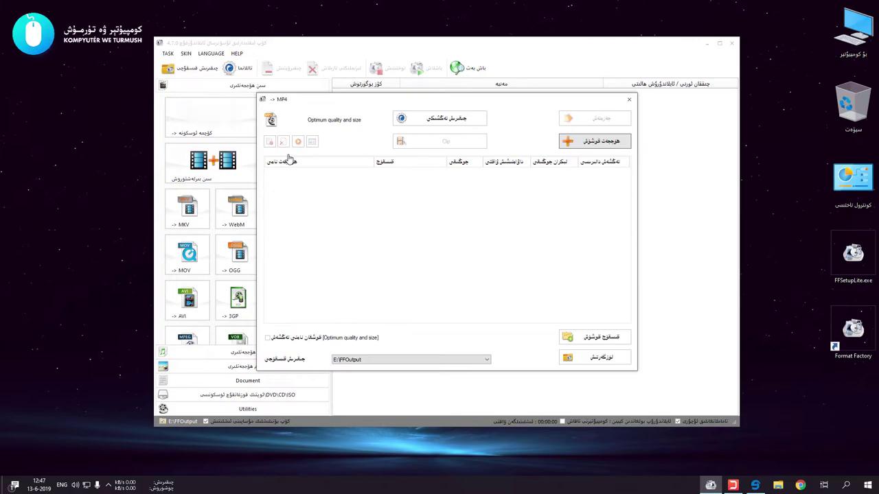
click(457, 119)
click(455, 142)
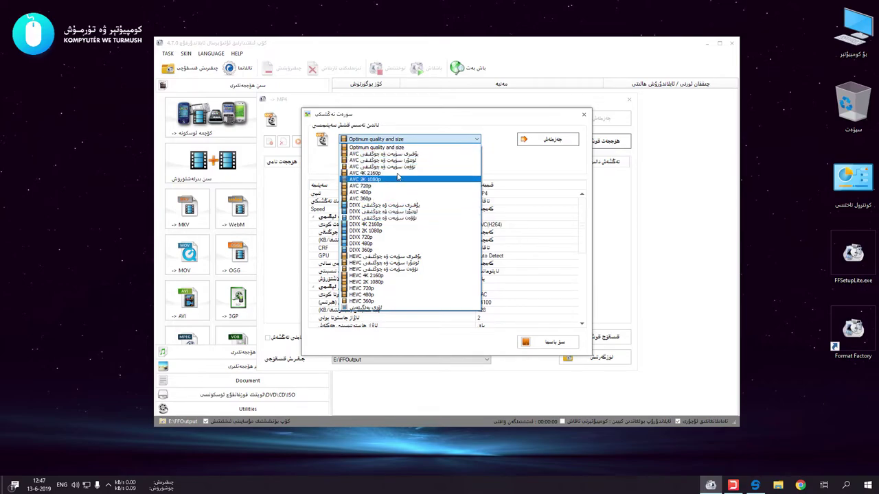
click(488, 131)
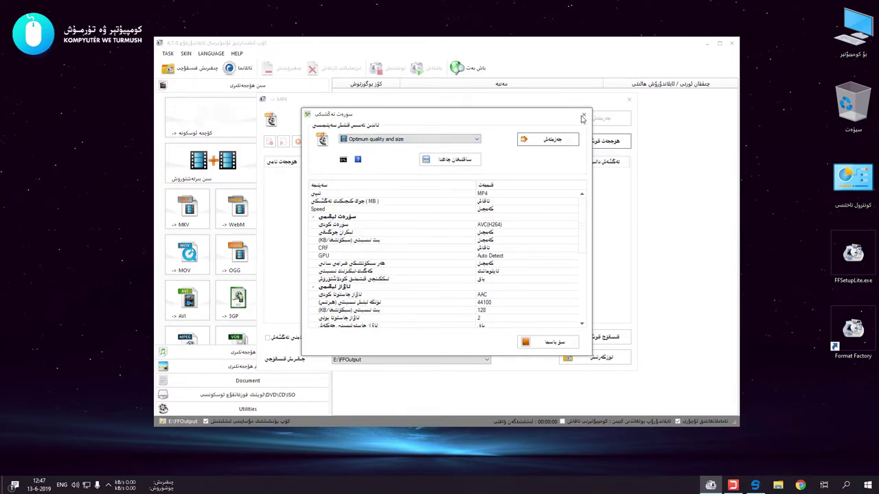
click(547, 139)
click(618, 141)
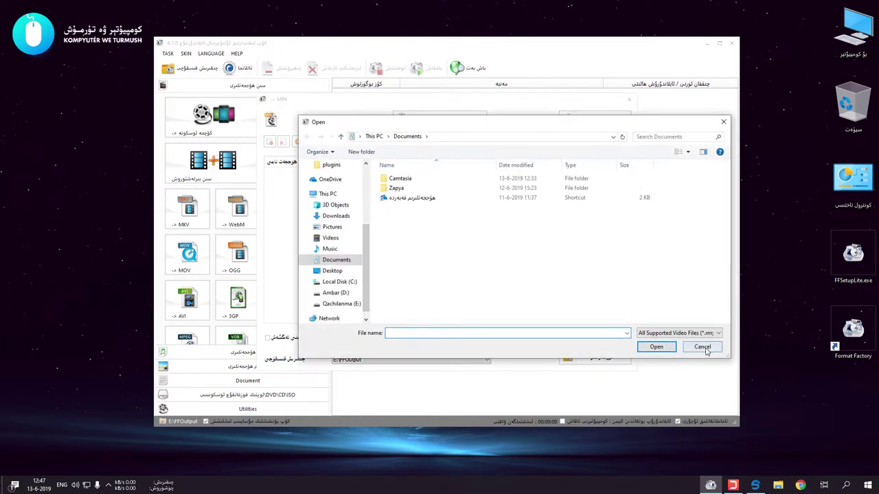
click(702, 347)
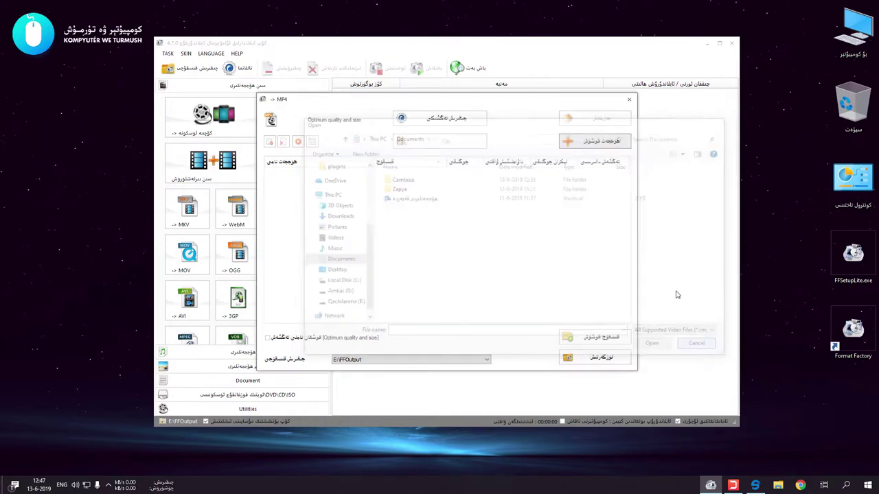
click(630, 101)
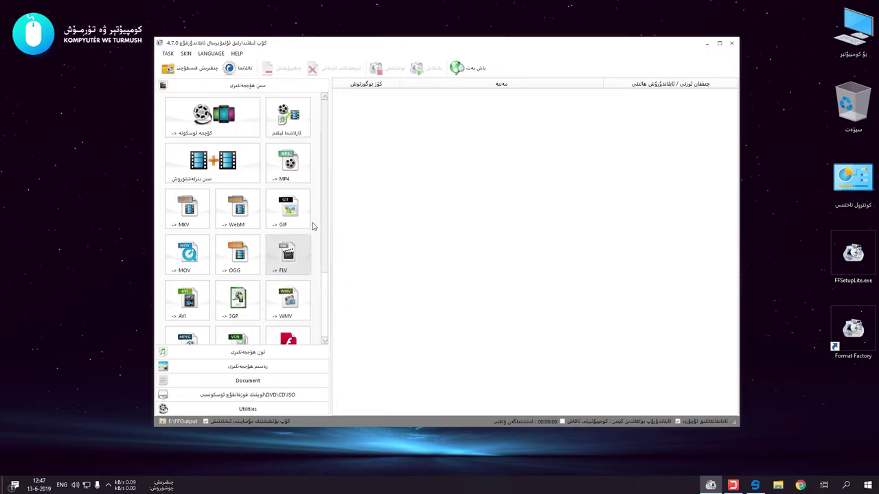
- Look through the audio, picture, document, disc and utilities categories, return to the video category and close the program
click(275, 354)
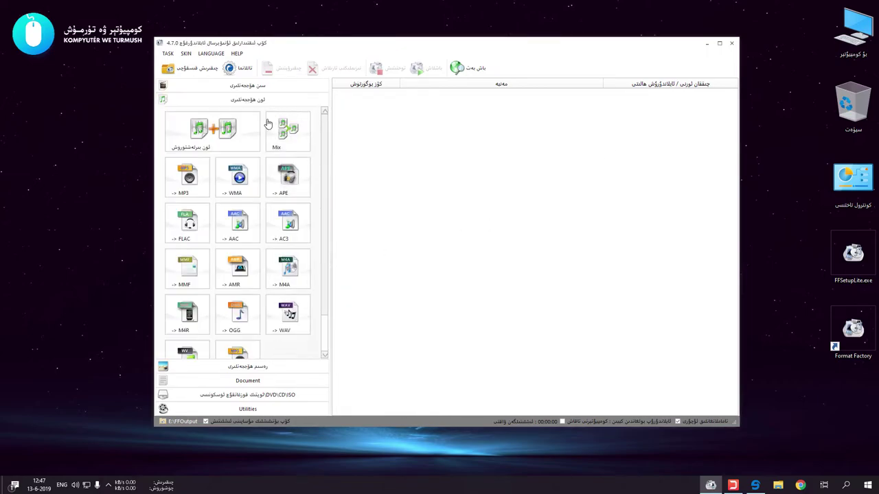
click(259, 364)
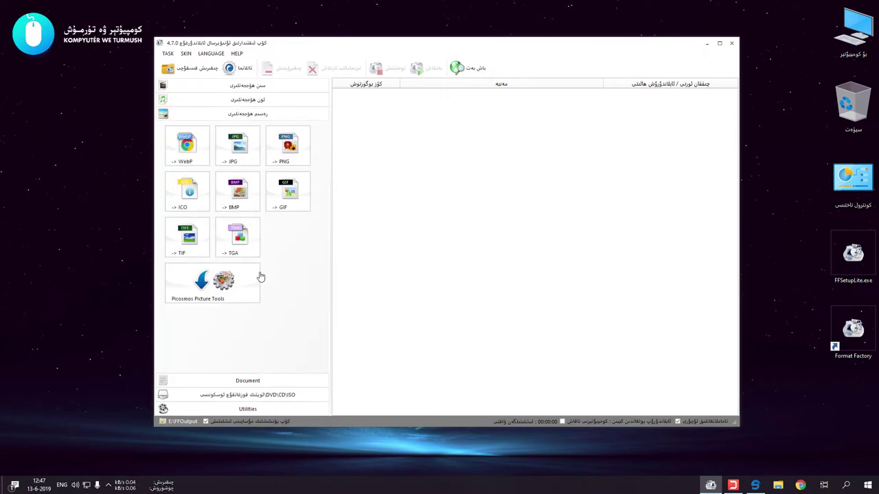
click(265, 380)
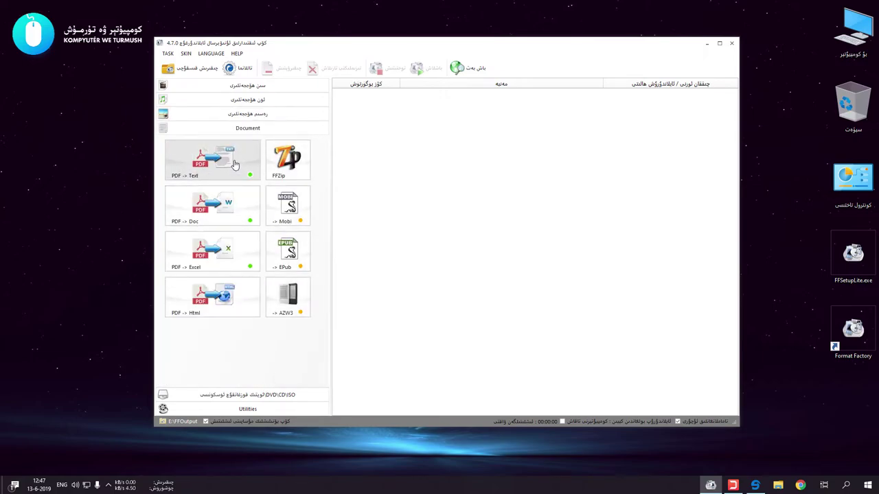
click(269, 397)
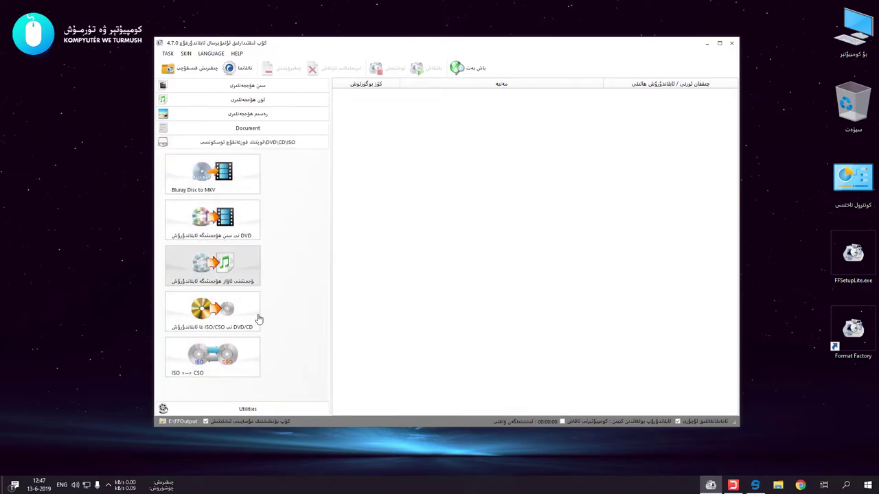
click(261, 409)
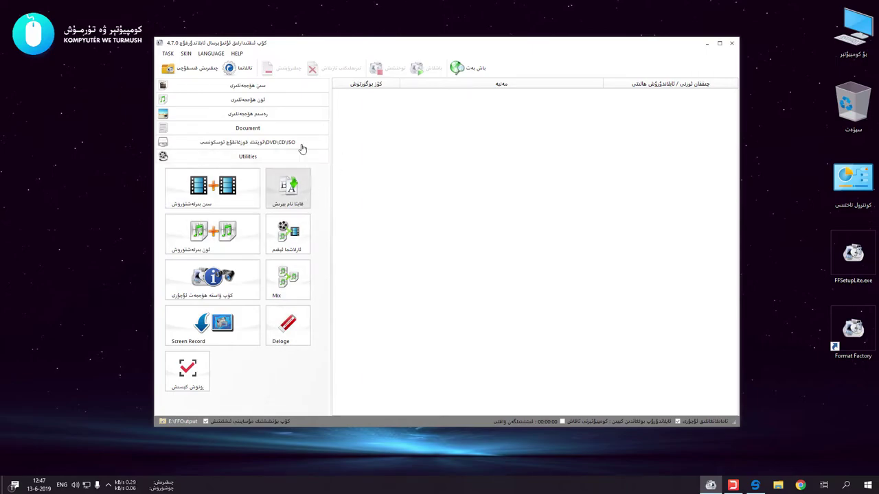
click(262, 86)
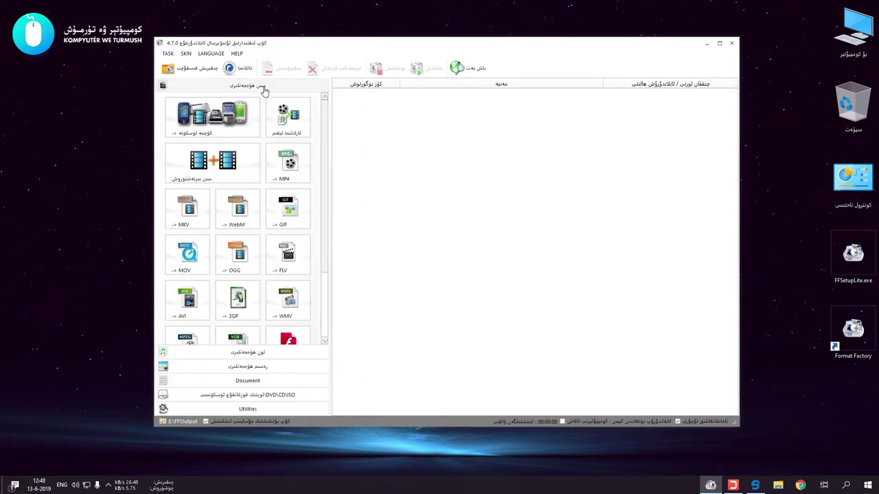
click(732, 44)
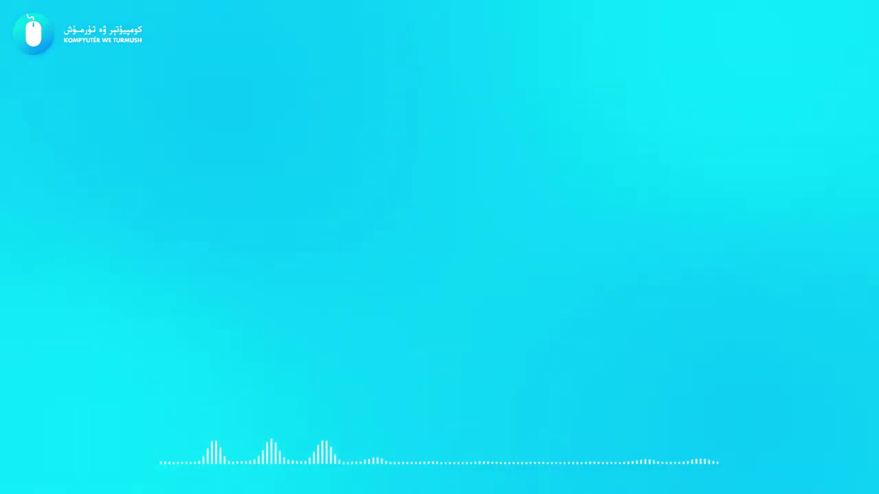